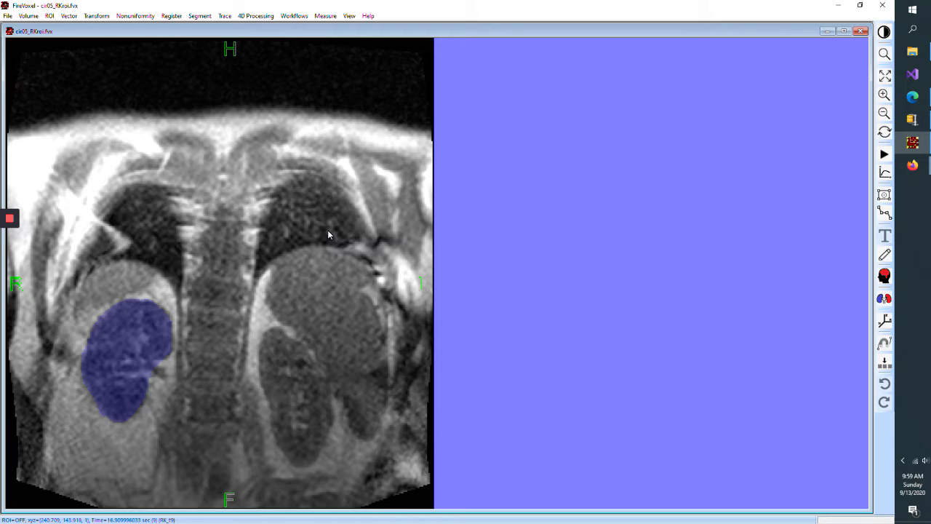
- Open the 3D ROI statistics dialog for the kidney ROI and move it aside
key("ctrl+i")
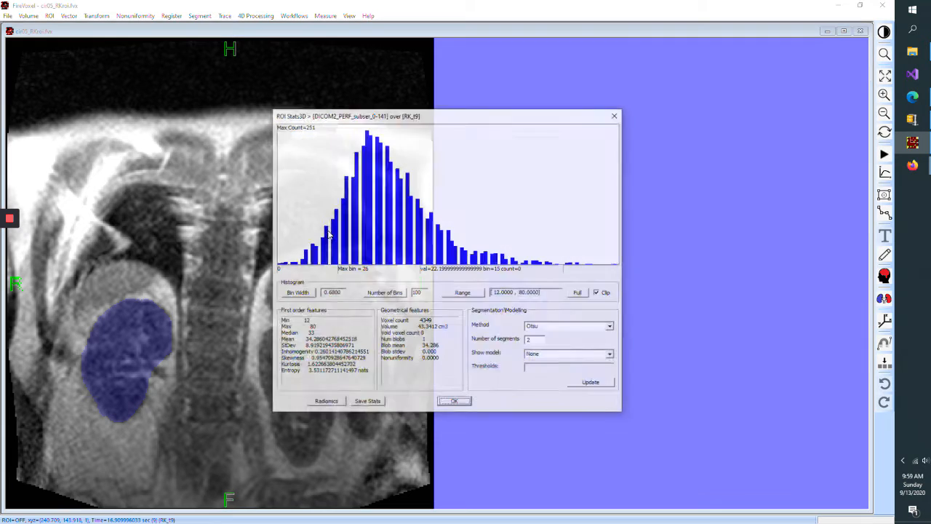
left_click_drag(430, 115, 345, 127)
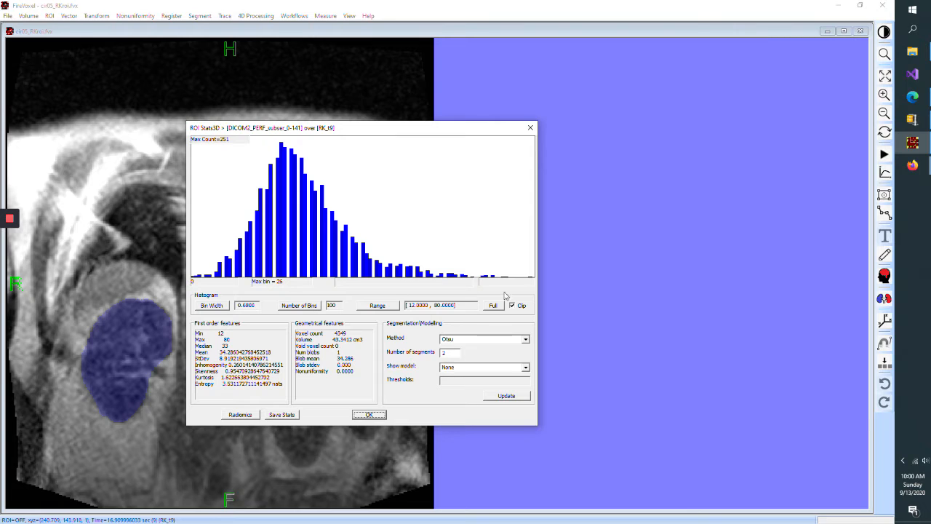
- Set the histogram range low value to 20
left_click(385, 307)
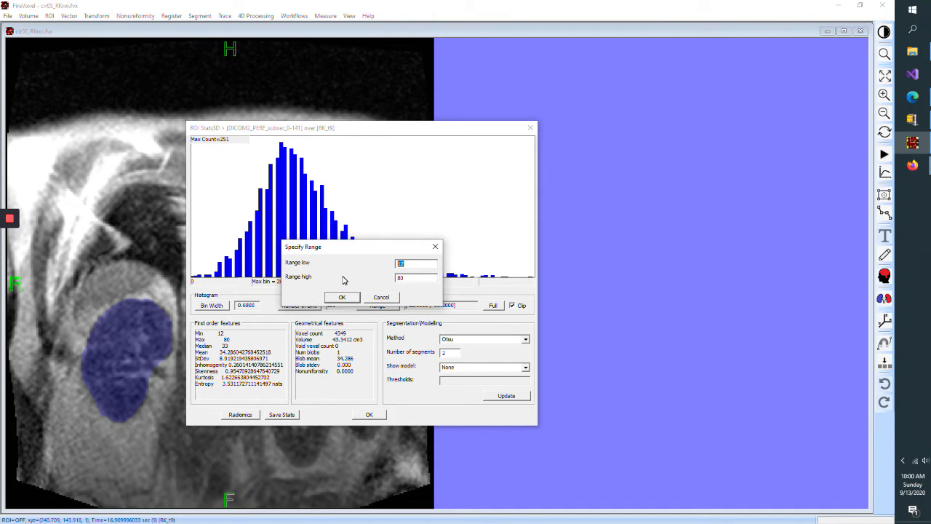
type("20")
left_click(342, 297)
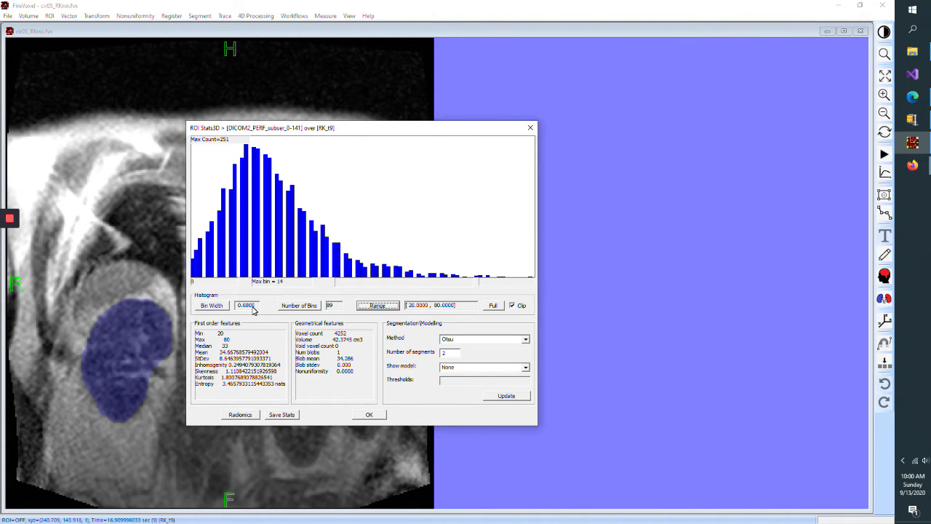
- Set the histogram bin width to 1
left_click(212, 306)
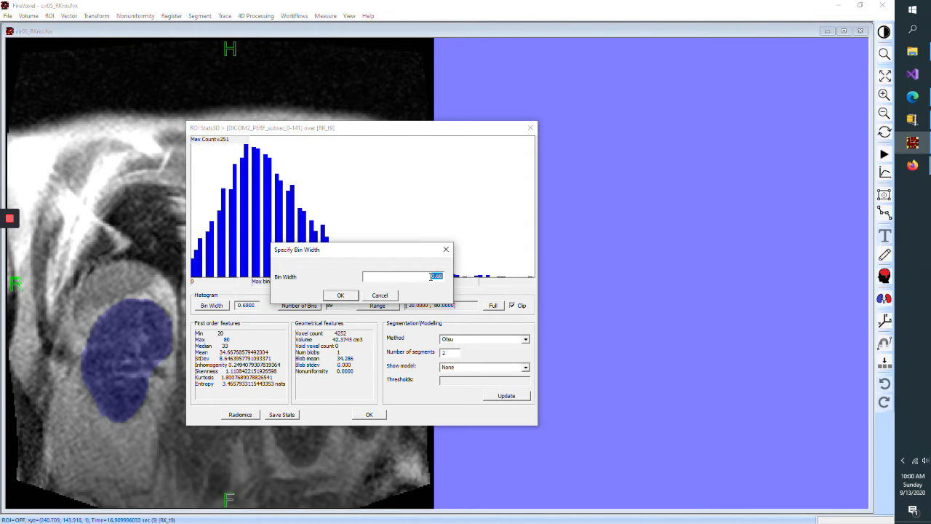
type("1")
left_click(340, 295)
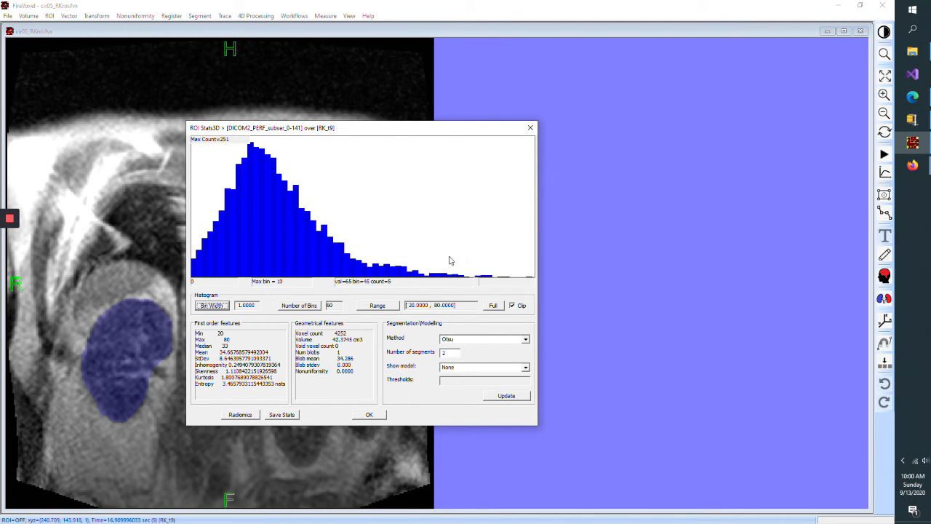
- Set the histogram's number of bins to 50
left_click(299, 306)
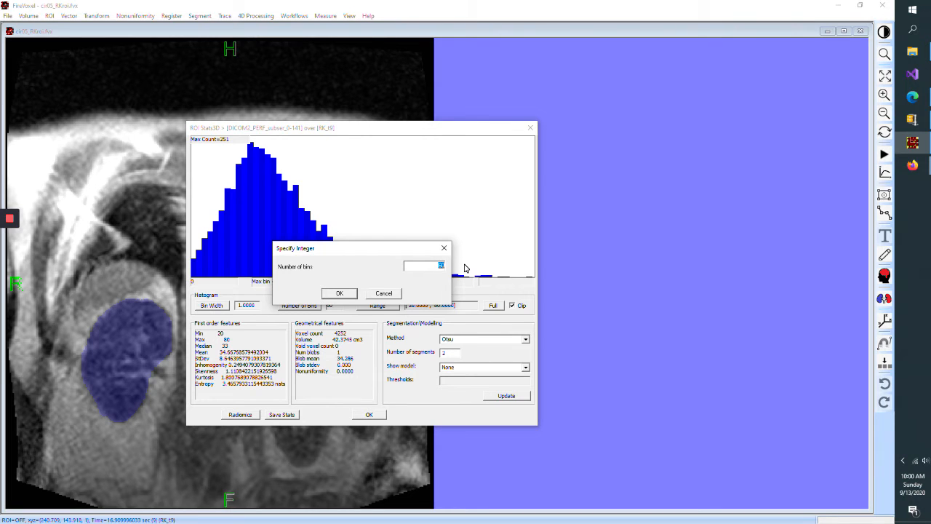
type("50")
left_click(343, 295)
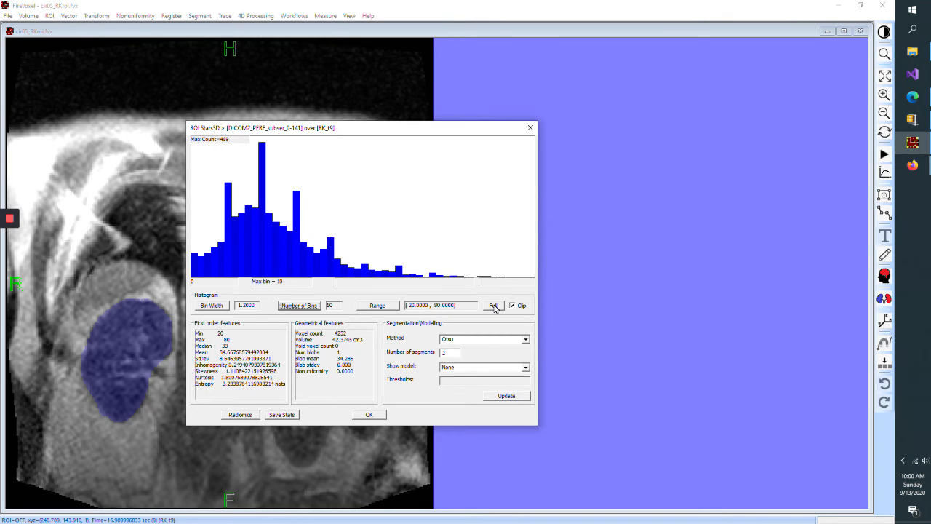
- Set the histogram range to 30 low and 50 high
left_click(379, 306)
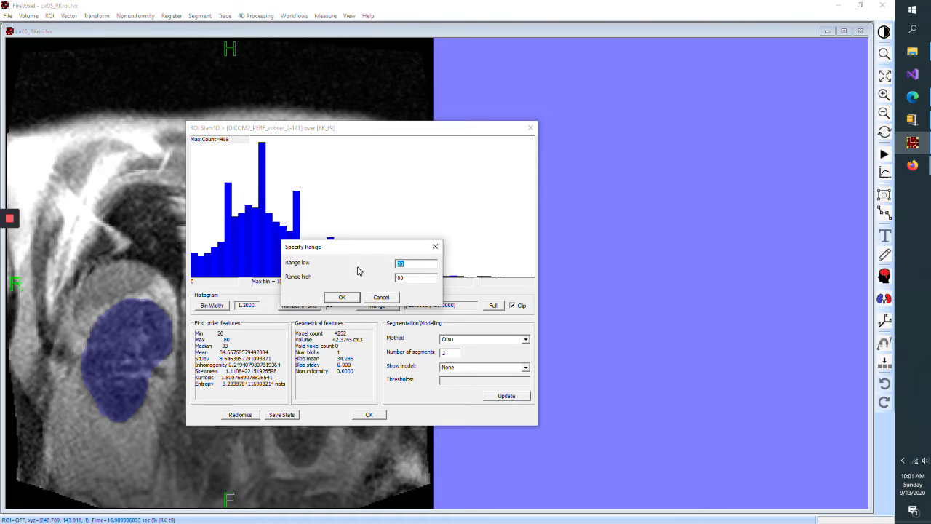
type("30")
key("Tab")
type("50")
left_click(353, 298)
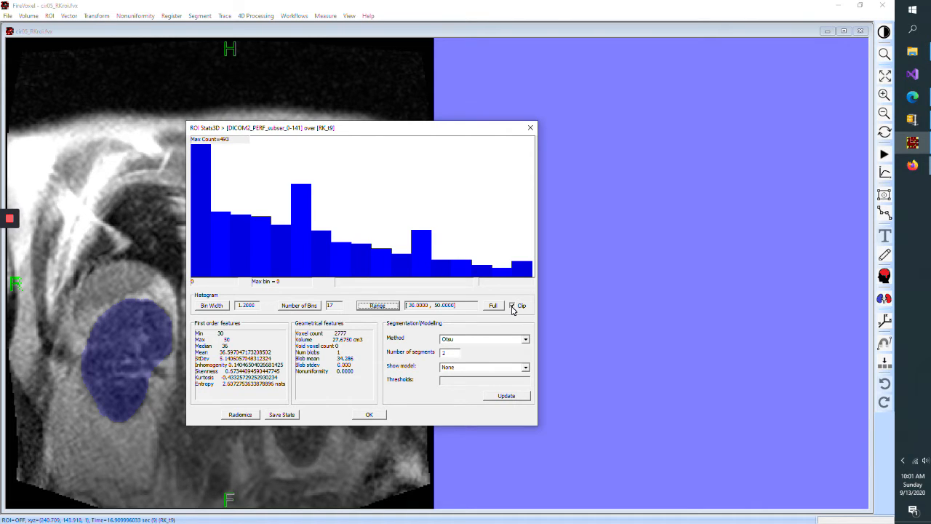
- Toggle the histogram Clip option off and back on to compare the histograms
left_click(512, 306)
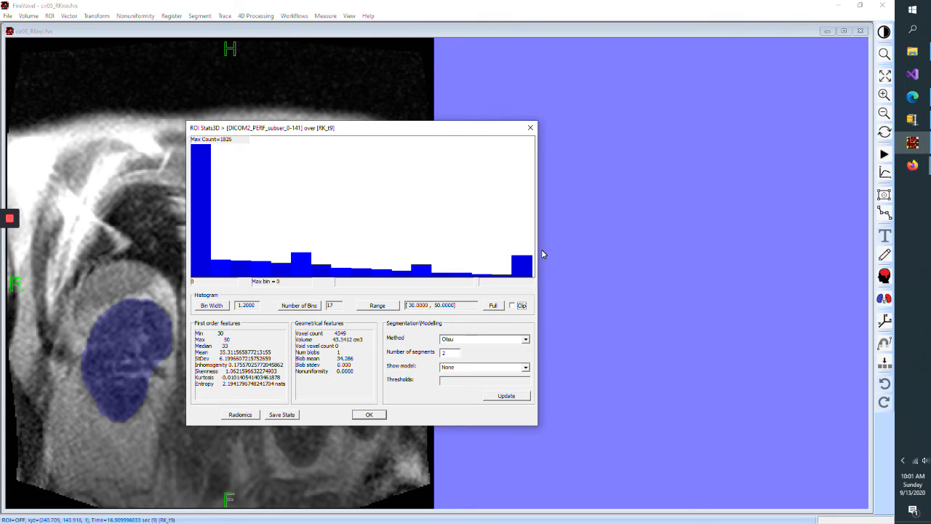
left_click(513, 306)
left_click(513, 306)
left_click(512, 306)
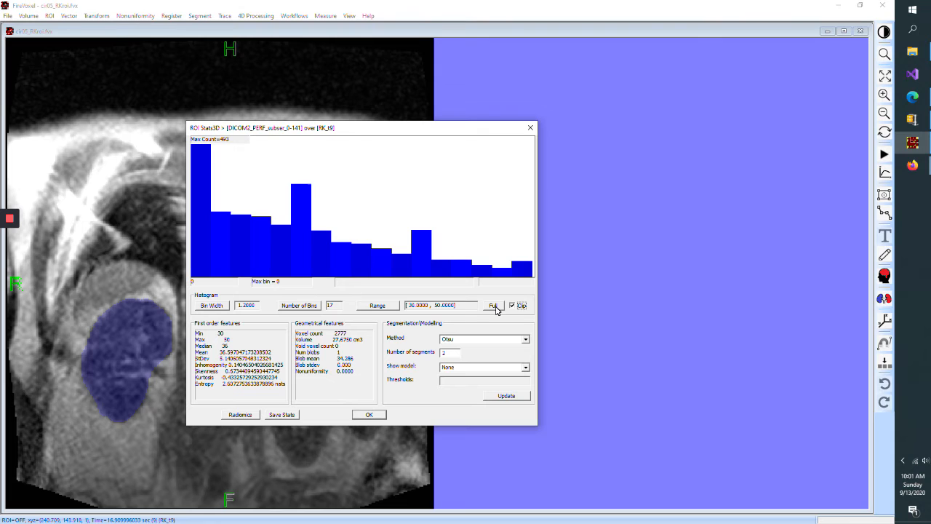
- Reset the histogram range to full and update the Otsu segmentation thresholds
left_click(494, 306)
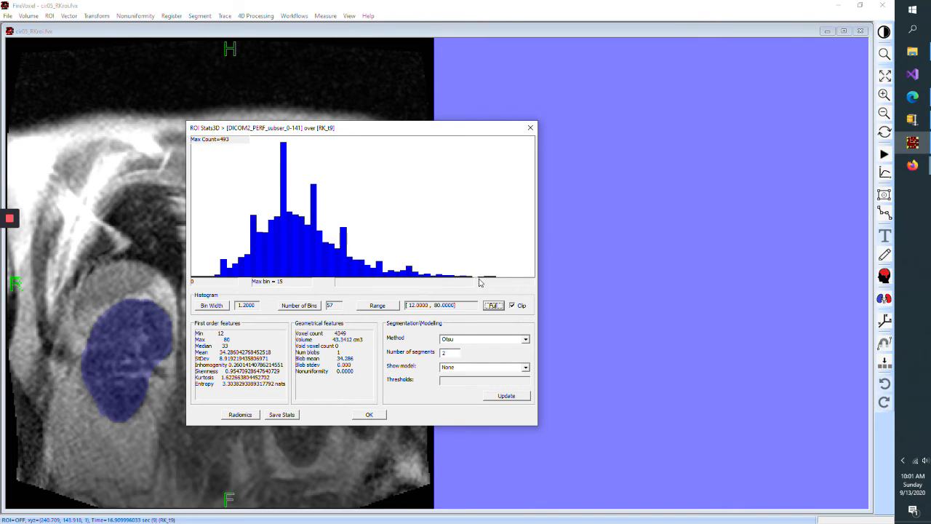
left_click(512, 306)
left_click(513, 398)
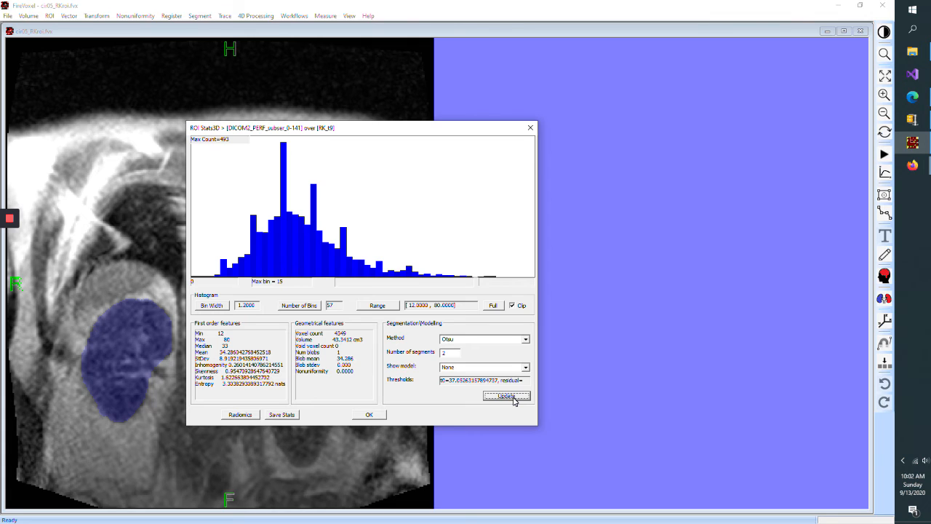
- Save the ROI statistics and scroll through the exported text file
left_click(290, 416)
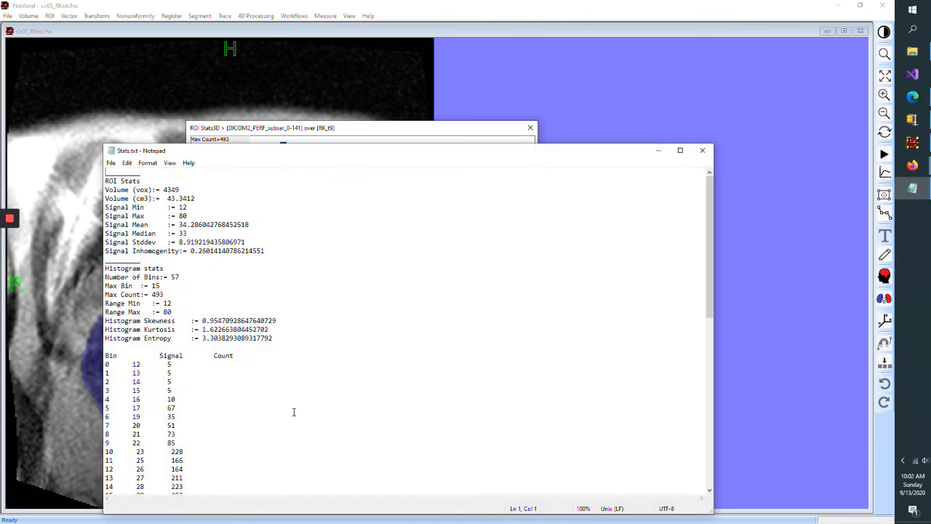
left_click_drag(410, 156, 454, 81)
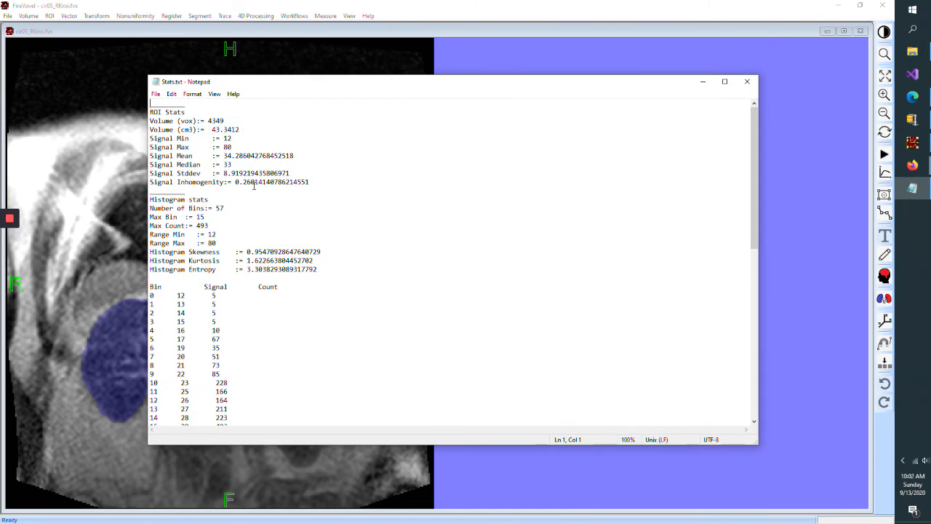
scroll(250, 220, "down", 7)
scroll(250, 220, "up", 7)
scroll(260, 251, "down", 15)
scroll(264, 254, "up", 11)
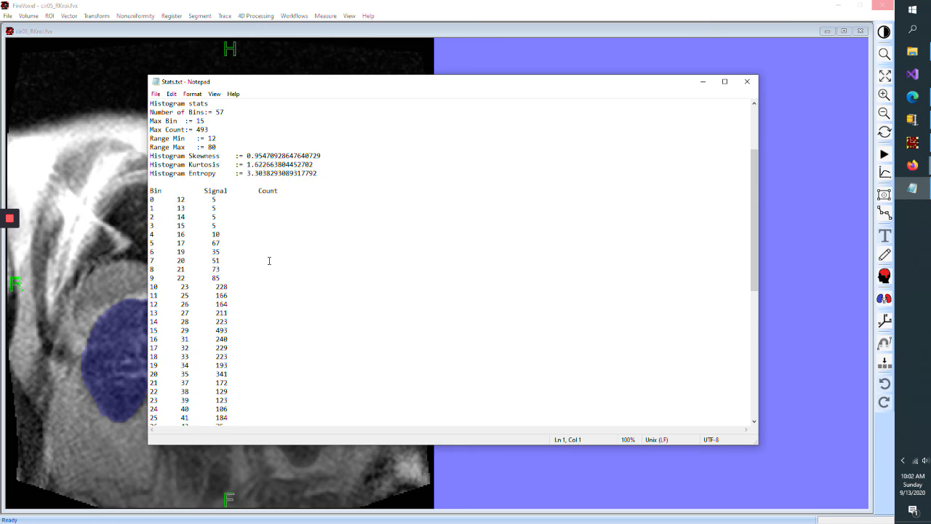
scroll(270, 260, "down", 11)
scroll(272, 260, "up", 11)
- Save the text file as Stats.txt in the Temp folder, replacing the existing file, and close it
left_click(156, 94)
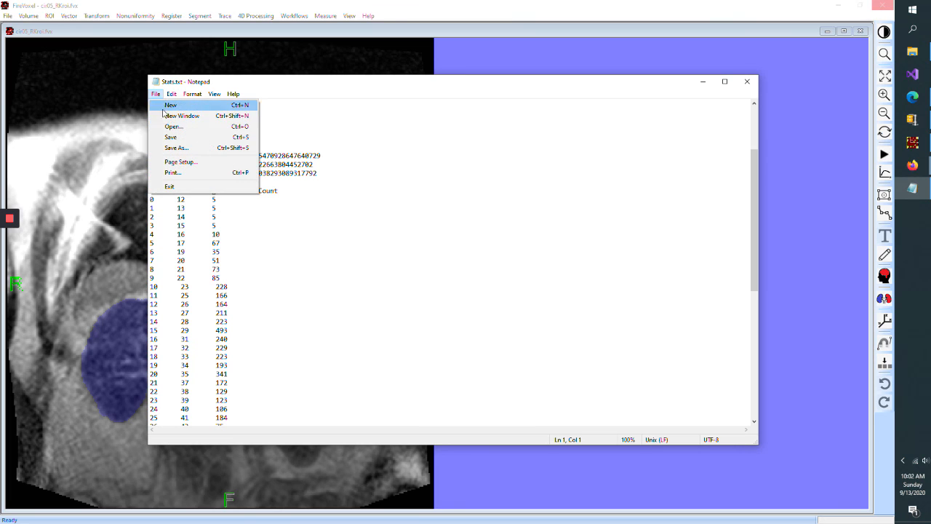
left_click(191, 150)
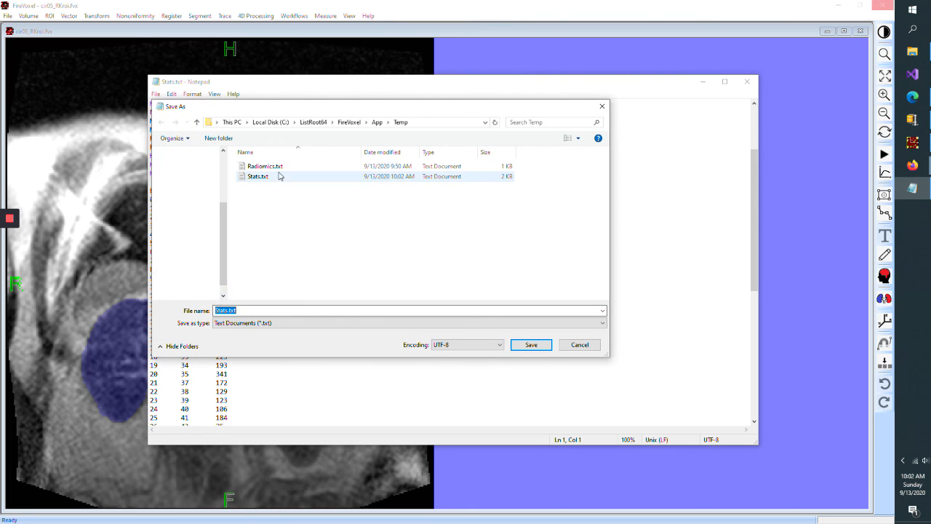
double_click(272, 179)
left_click(471, 267)
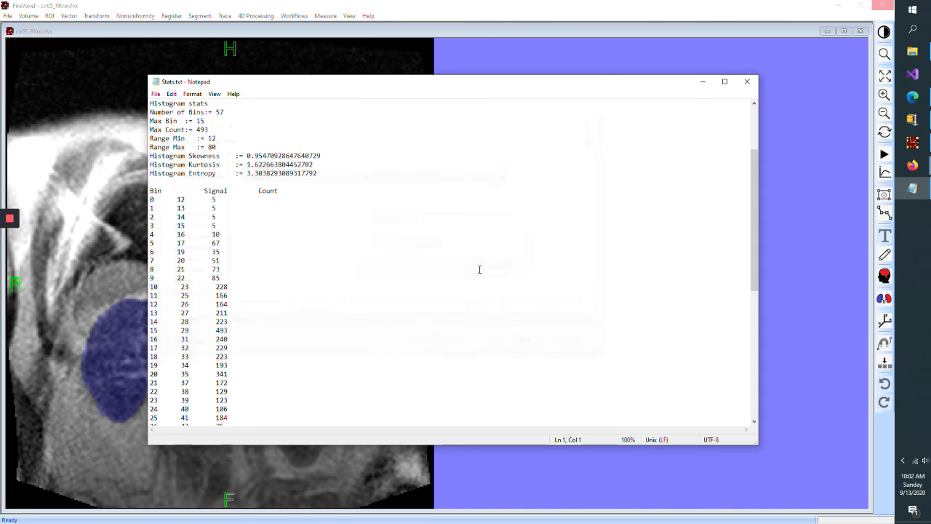
left_click(746, 82)
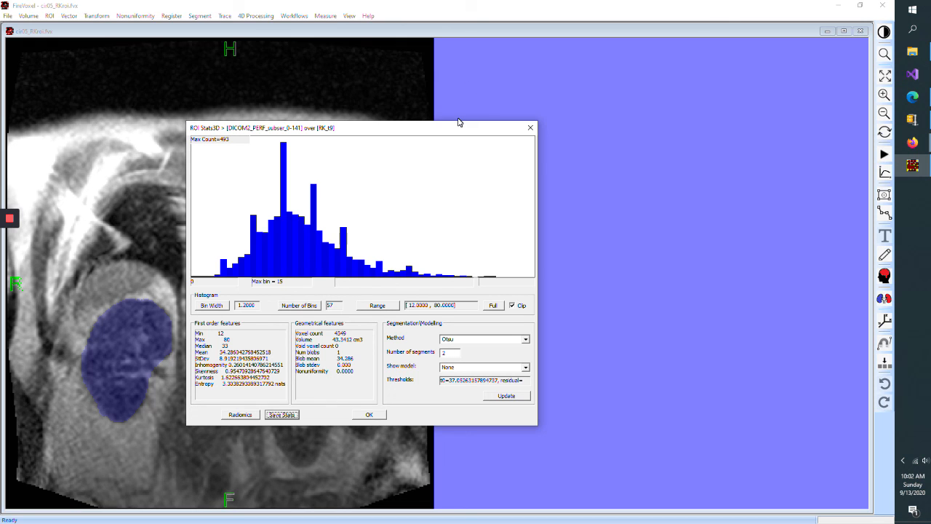
- Export the radiomics features and close the resulting text file
left_click(243, 415)
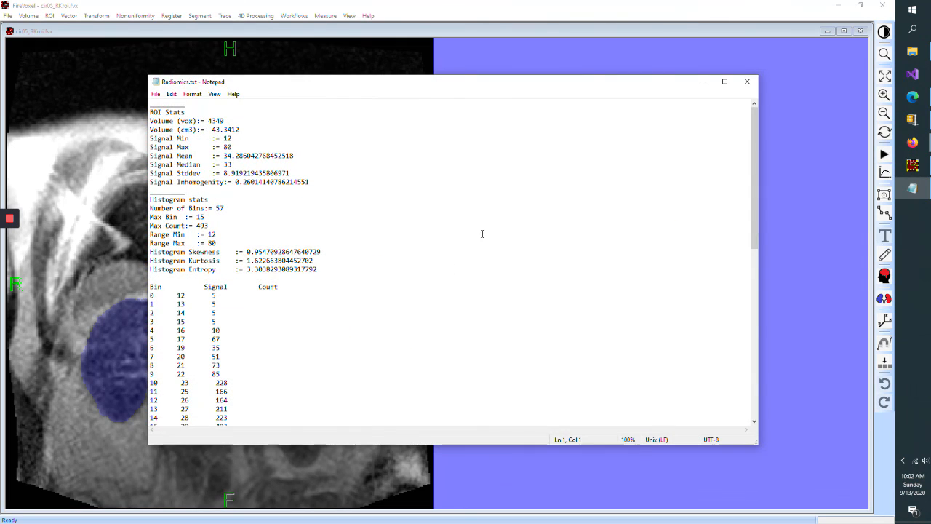
left_click(747, 81)
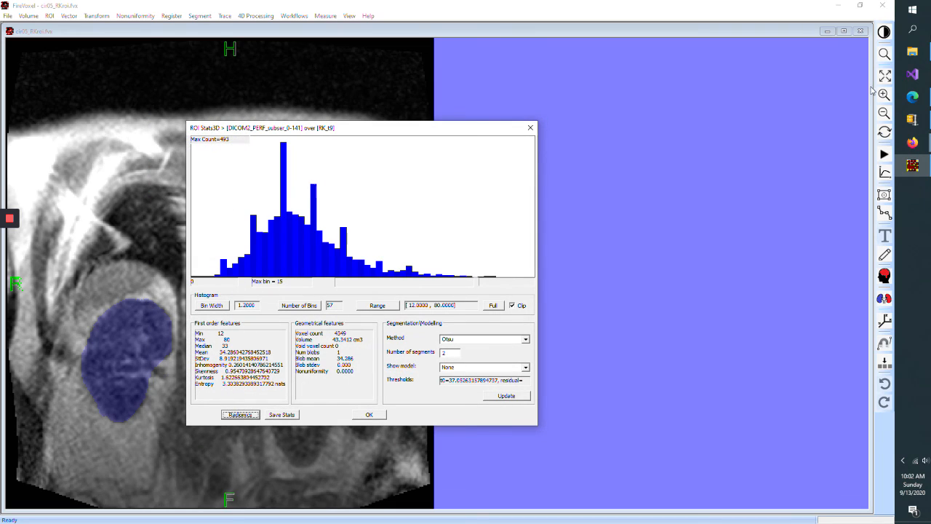